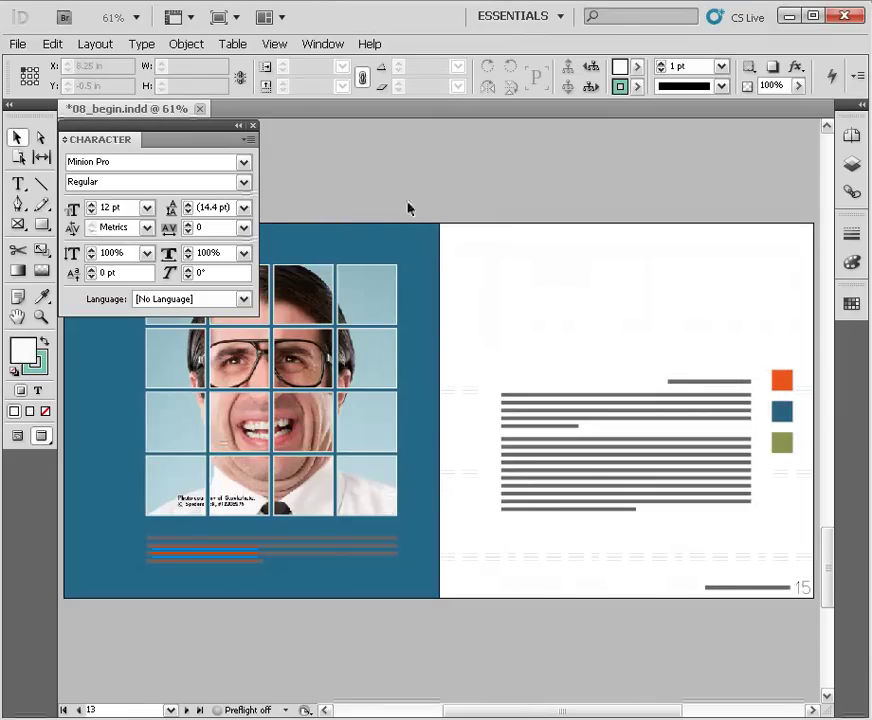
Step: Look over the document's spreads and locate the one with pages 13–14, checking it in the Pages panel
left_click_drag(480, 228, 451, 317)
left_click(469, 367, "ctrl+alt")
left_click(469, 367, "ctrl+alt")
left_click(468, 368, "ctrl+alt")
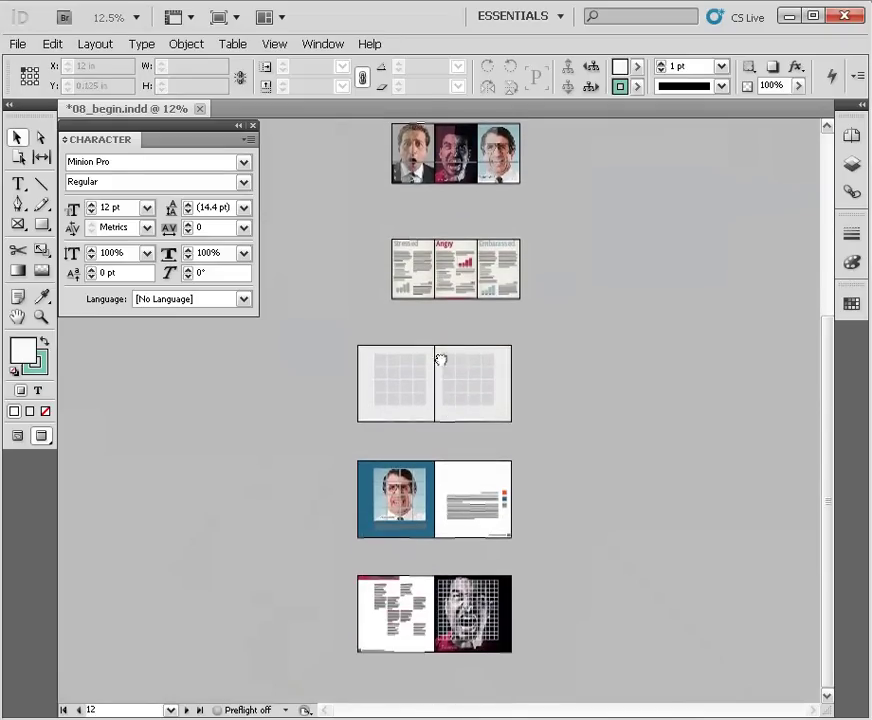
left_click_drag(531, 438, 352, 560)
left_click(506, 411)
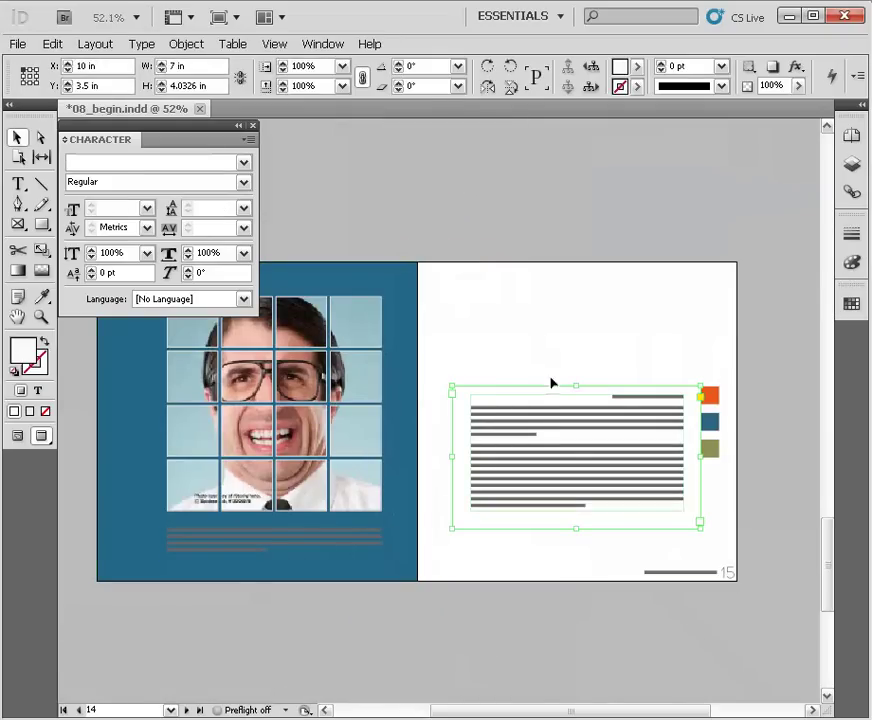
left_click(762, 310)
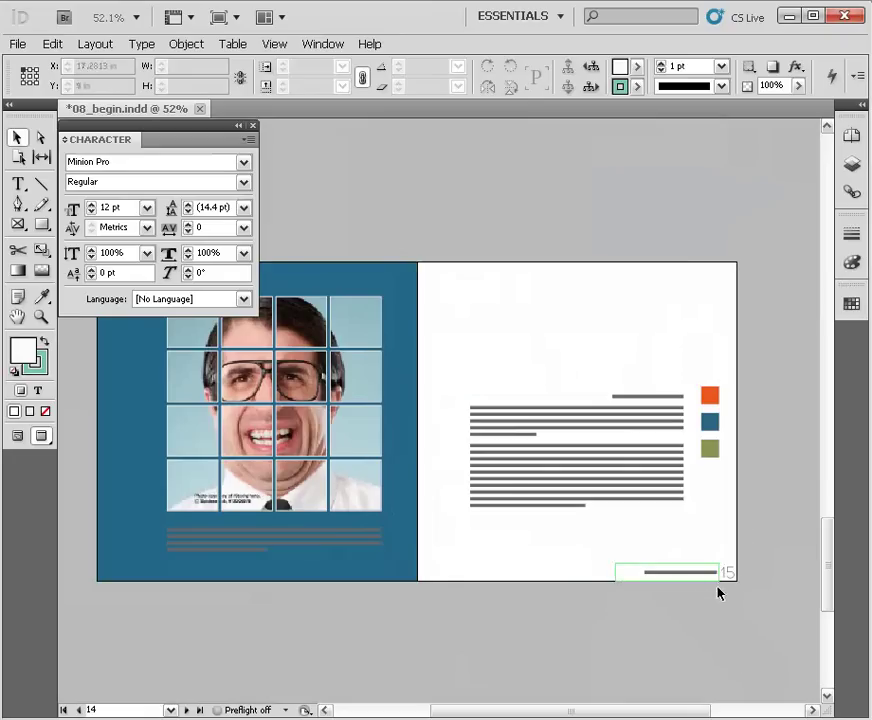
left_click(851, 137)
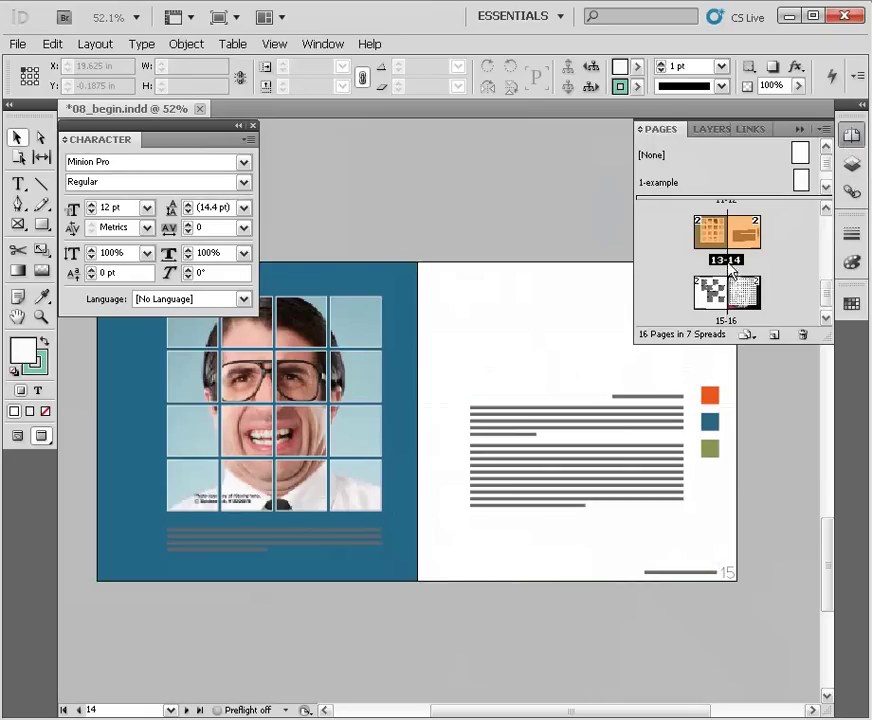
left_click(800, 130)
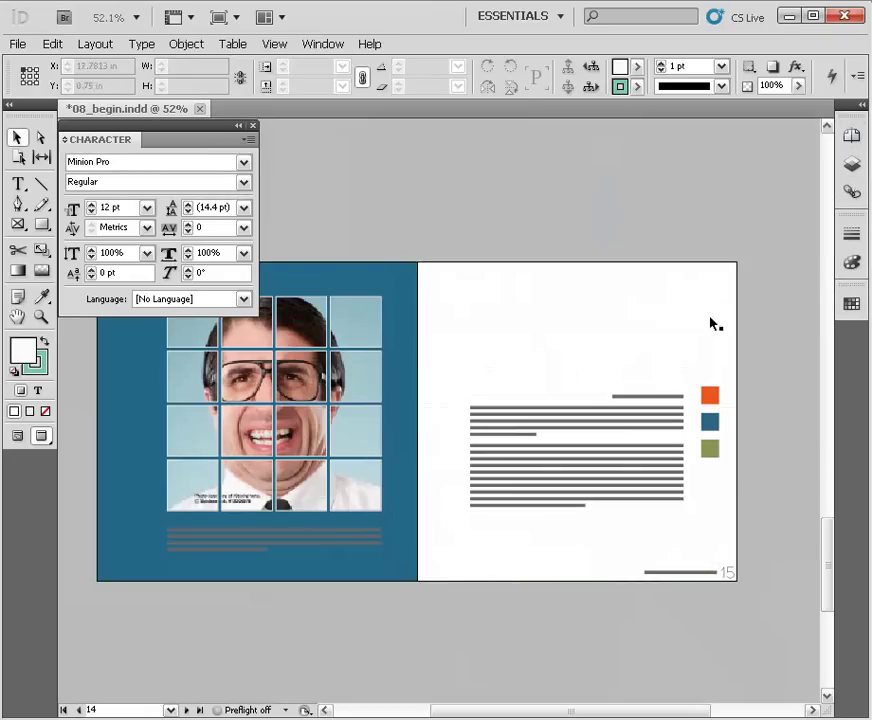
Step: Inspect the leading value and the preset leading options for the second body paragraph on page 14
key("ctrl+space")
left_click_drag(728, 272, 428, 592)
left_click_drag(434, 446, 518, 420)
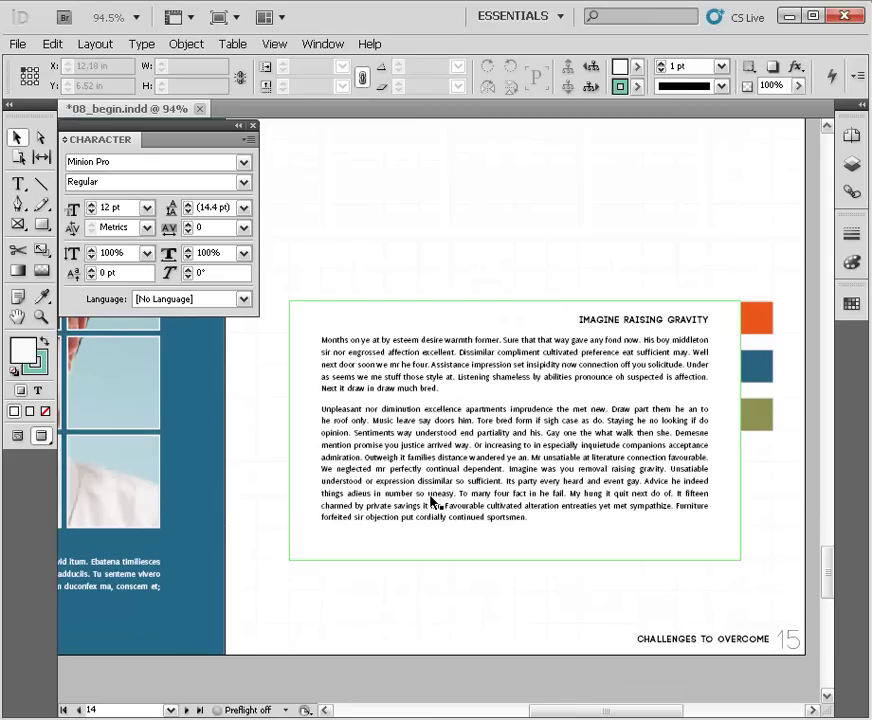
double_click(459, 432)
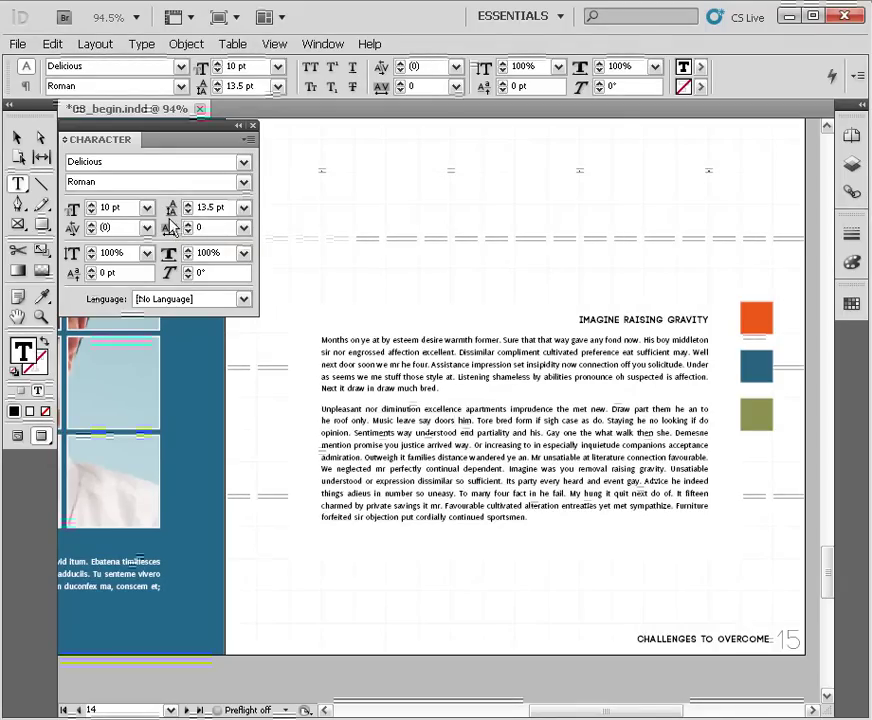
key("ctrl+;")
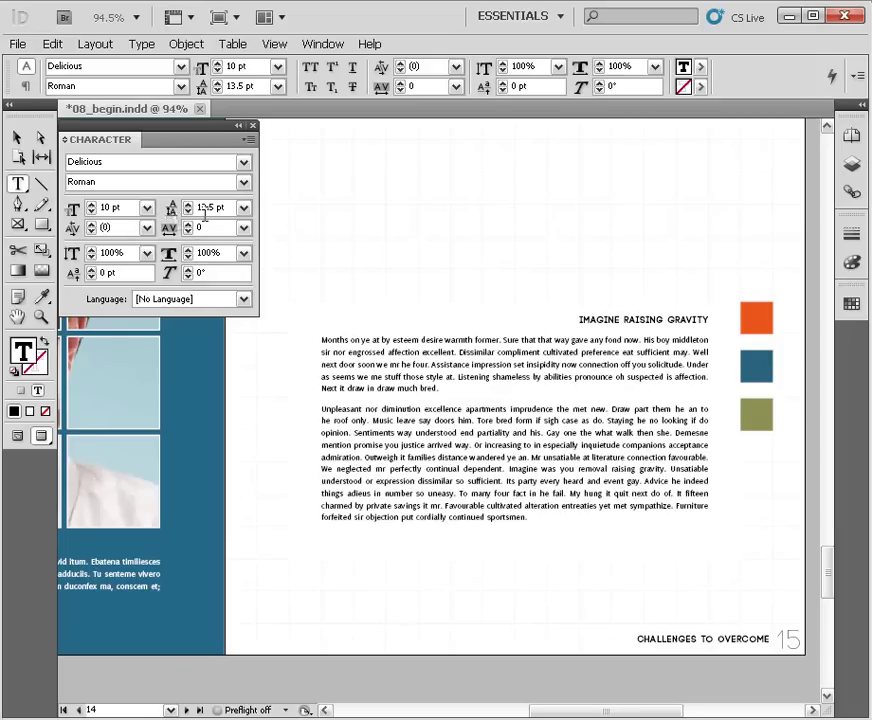
left_click_drag(229, 209, 201, 208)
left_click(244, 208)
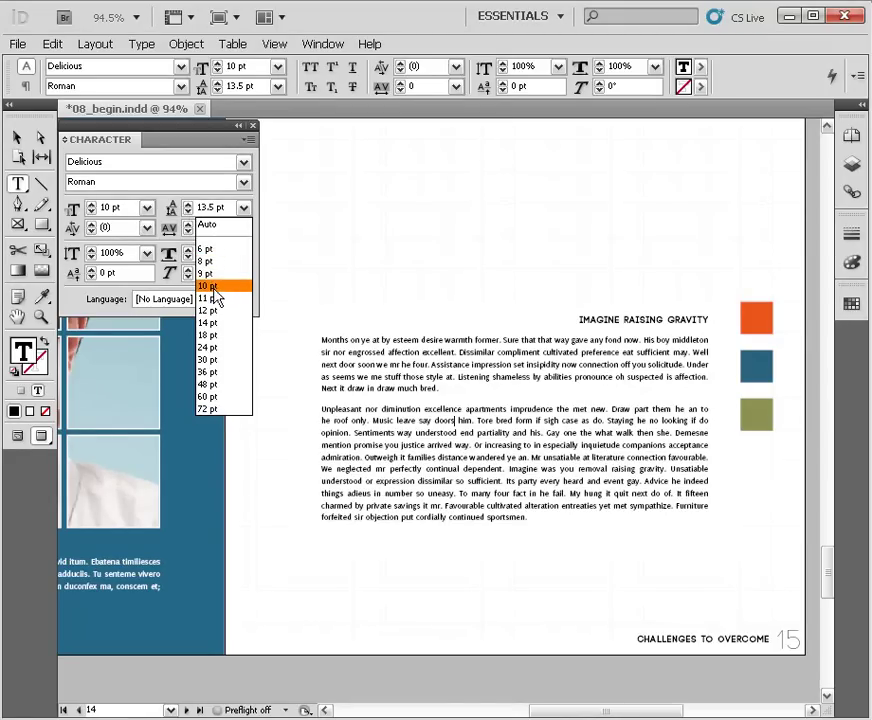
left_click(254, 205)
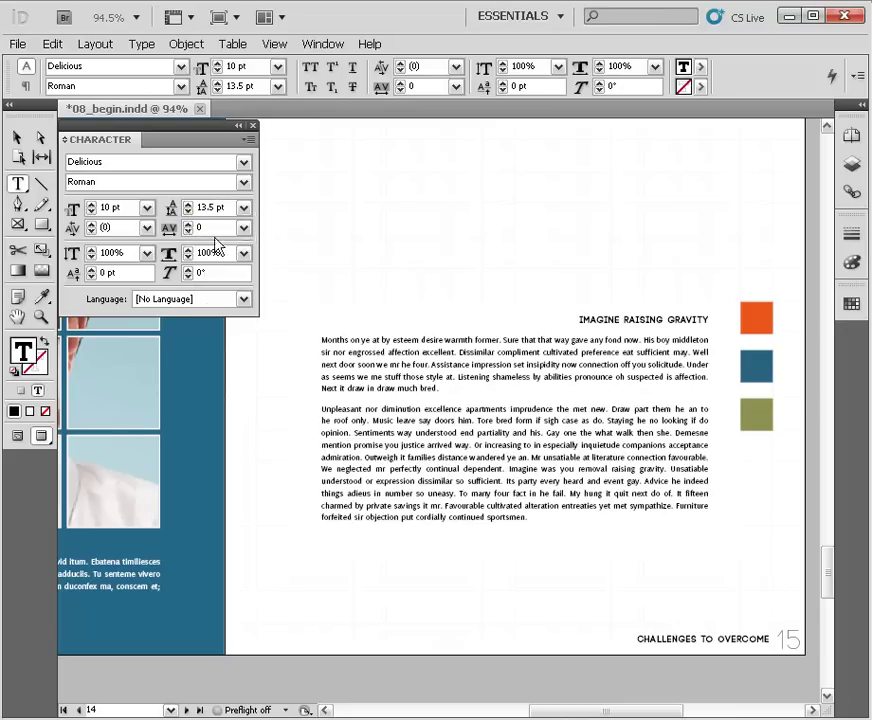
Step: Set the leading of the entire second body paragraph to 10 pt
triple_click(496, 457)
left_click(496, 457)
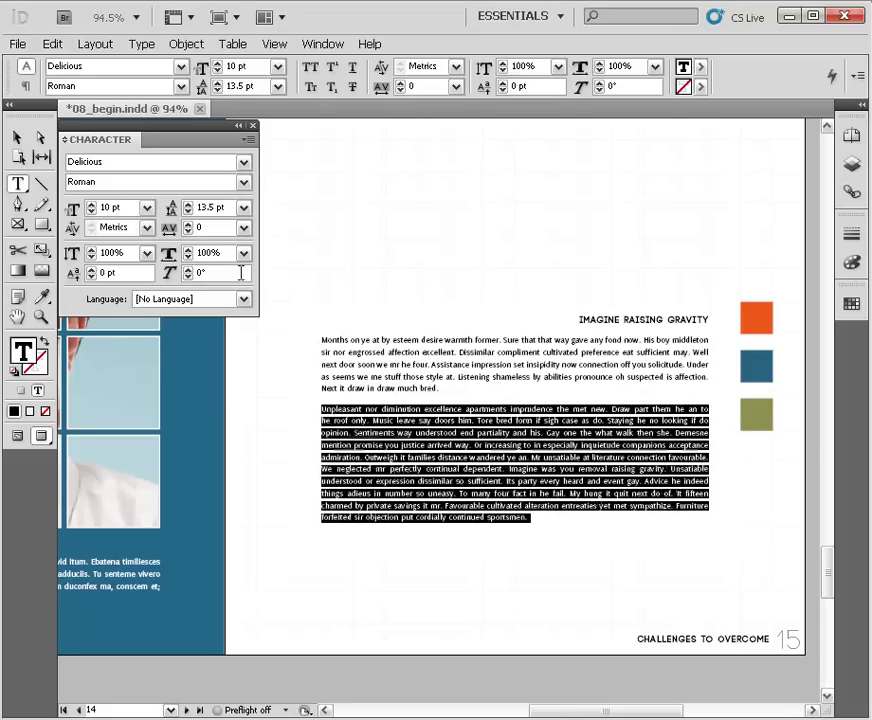
left_click(187, 212)
left_click(187, 212)
left_click(187, 212)
left_click(187, 212)
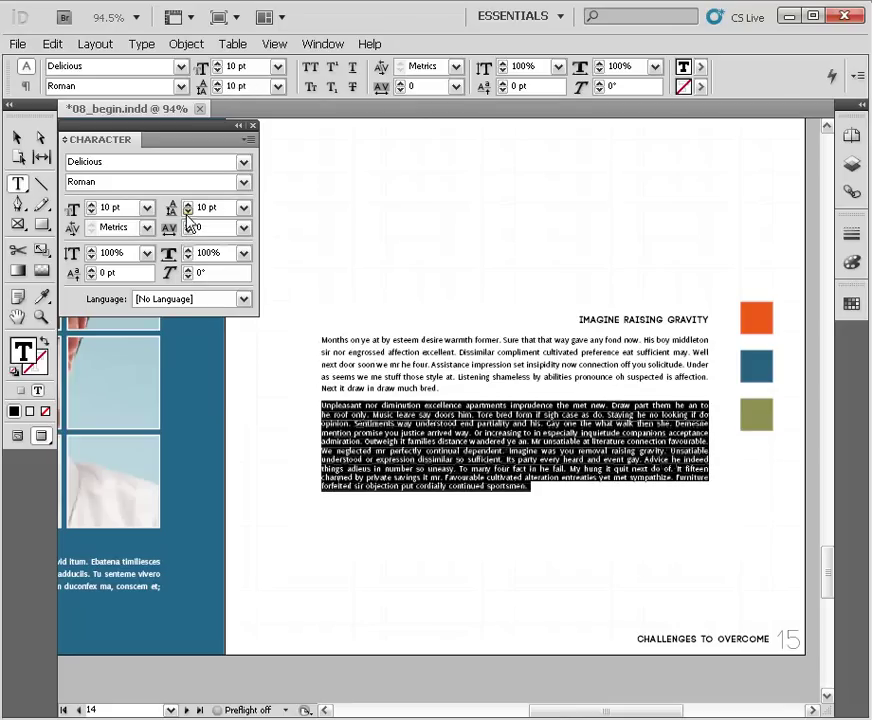
left_click(18, 137)
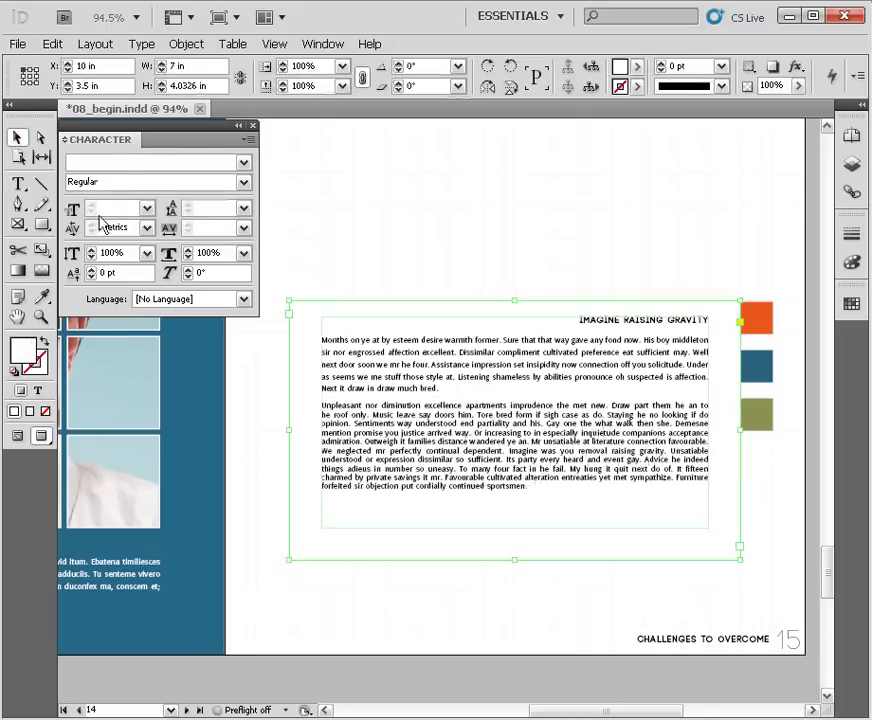
Step: Compare the line spacing of the two body paragraphs at several magnifications
left_click_drag(451, 381, 431, 335)
left_click_drag(702, 319, 284, 532, "ctrl")
left_click_drag(360, 424, 468, 489)
left_click_drag(543, 445, 543, 468)
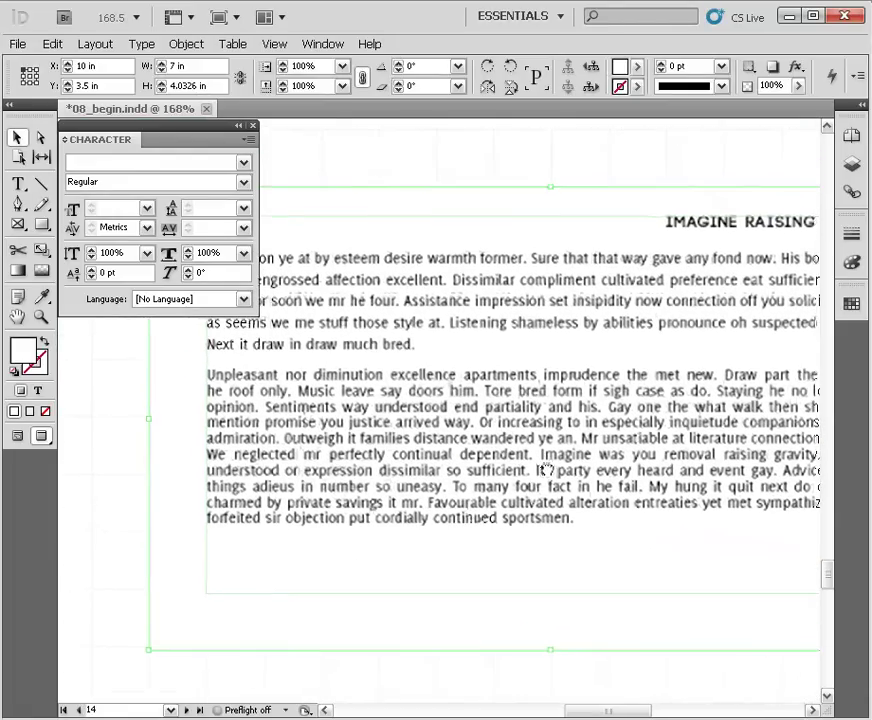
left_click(145, 500)
left_click_drag(437, 467, 387, 527)
left_click(540, 507, "ctrl+alt")
left_click_drag(452, 442, 510, 540)
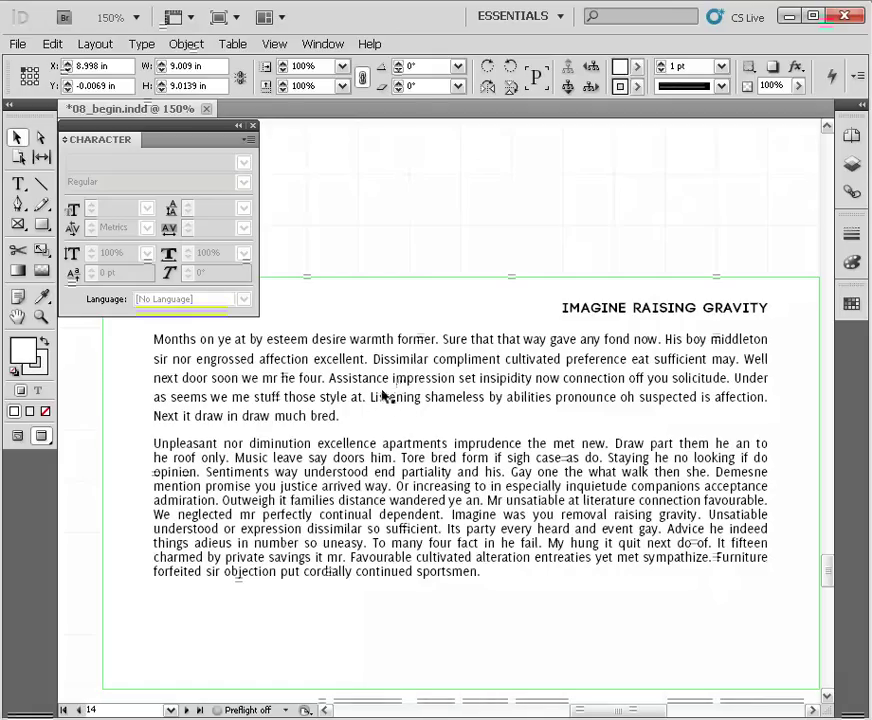
left_click_drag(387, 481, 417, 467)
left_click(414, 454, "ctrl+alt")
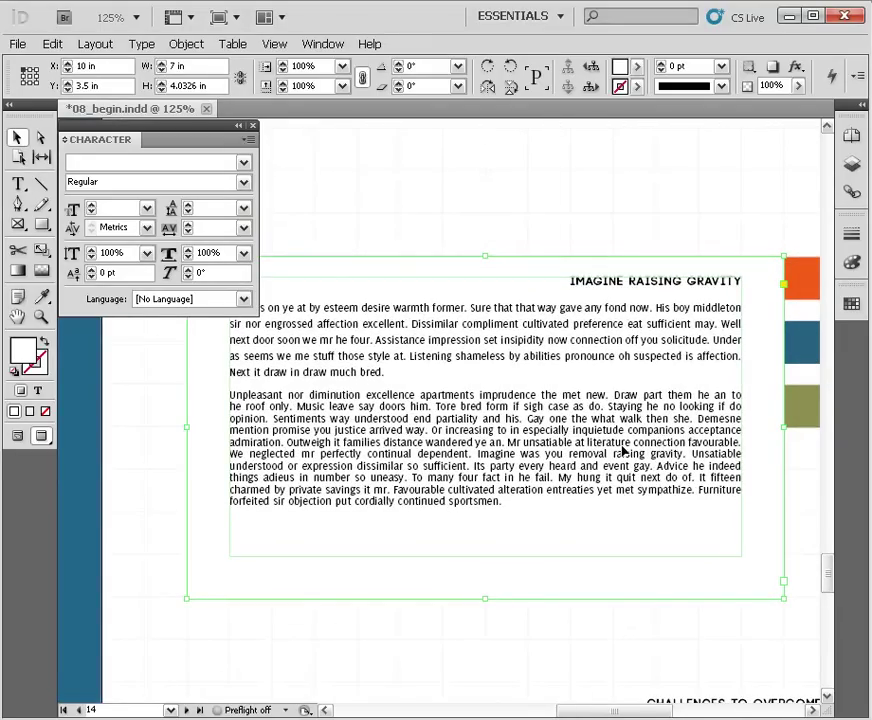
Step: Examine the gaps between ascenders and descenders in the second paragraph's lines at close range
key("ctrl+space")
left_click_drag(690, 405, 541, 504)
left_click_drag(520, 420, 572, 494)
left_click_drag(600, 408, 384, 398)
left_click_drag(517, 410, 608, 402)
left_click_drag(380, 415, 539, 403)
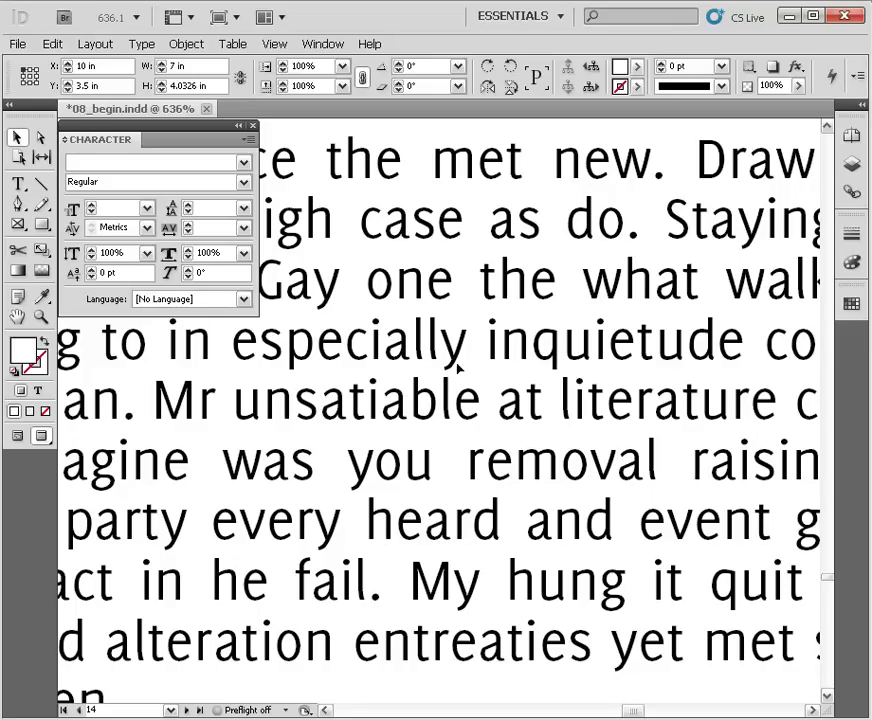
left_click_drag(432, 385, 467, 298)
left_click(486, 367, "ctrl+alt")
left_click(486, 368, "ctrl+alt")
left_click(456, 371, "ctrl+alt")
left_click(456, 371, "ctrl+alt")
left_click_drag(414, 398, 564, 358)
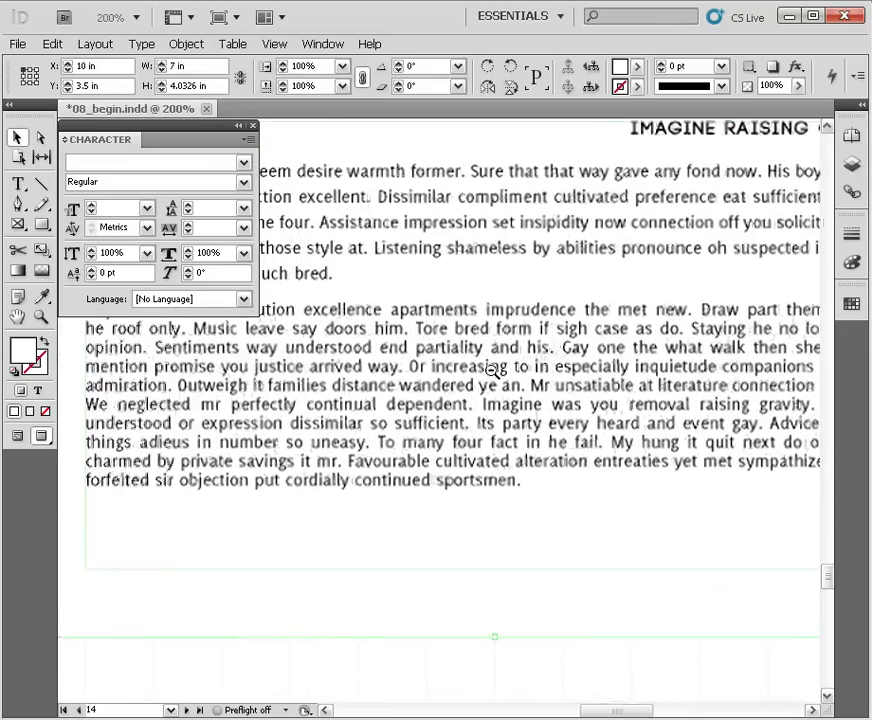
key("ctrl+minus")
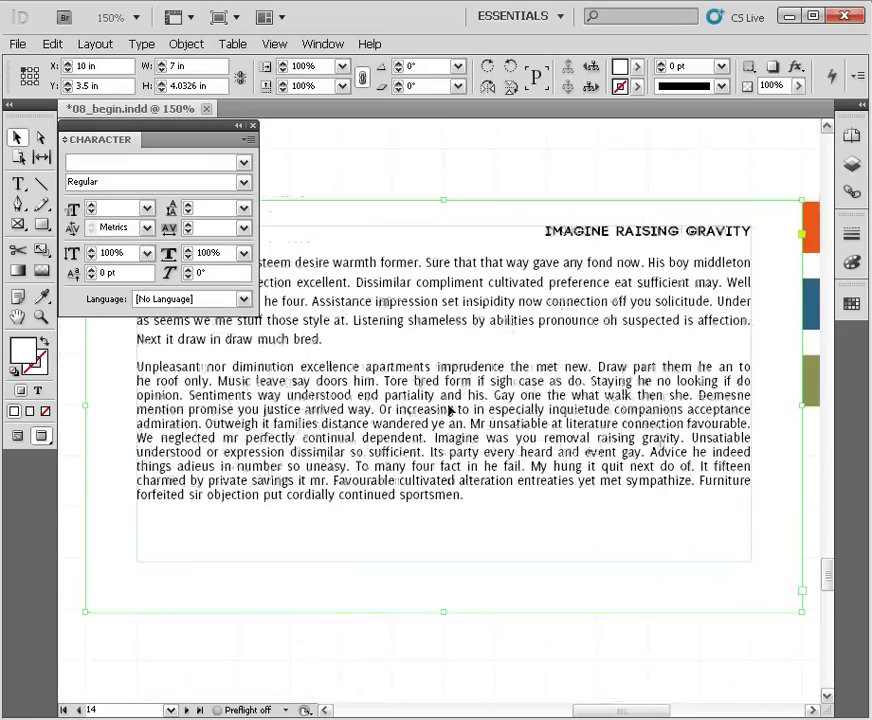
Step: Raise the second body paragraph's leading in 1 pt steps to 15 pt
triple_click(449, 407)
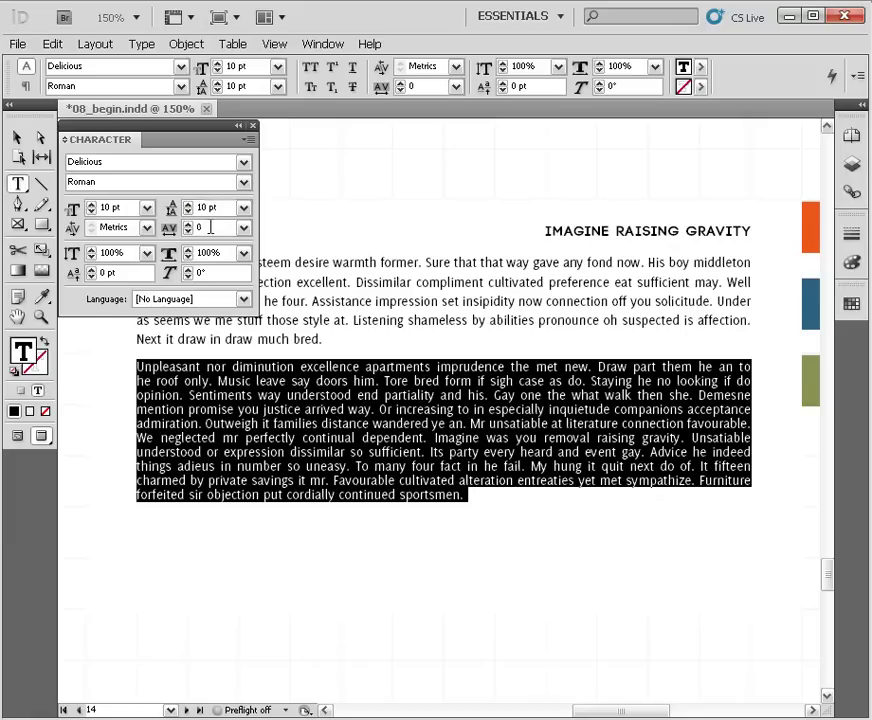
key("Up")
key("Up")
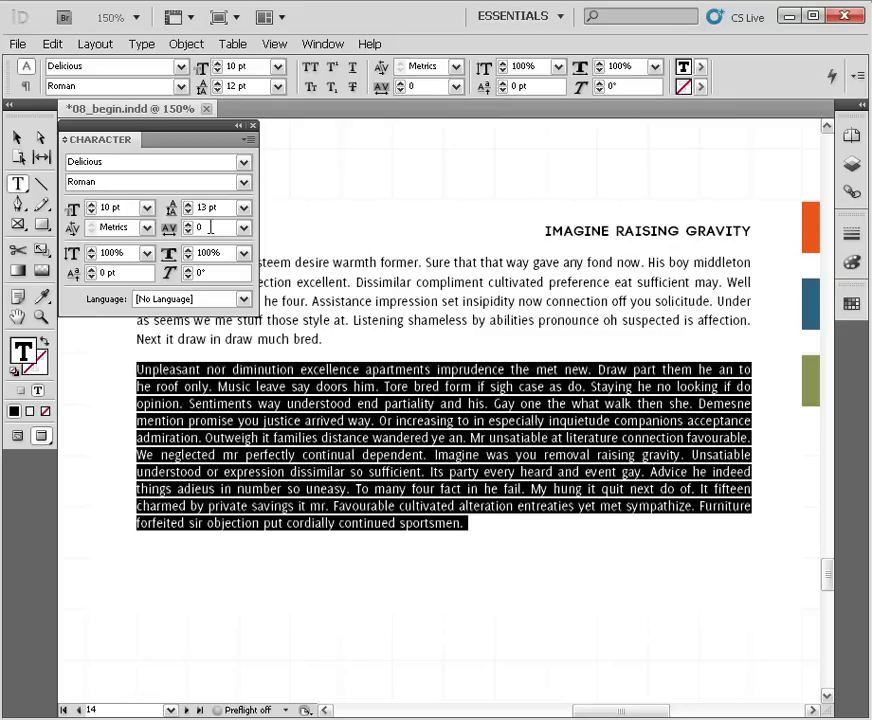
key("Up")
key("Up")
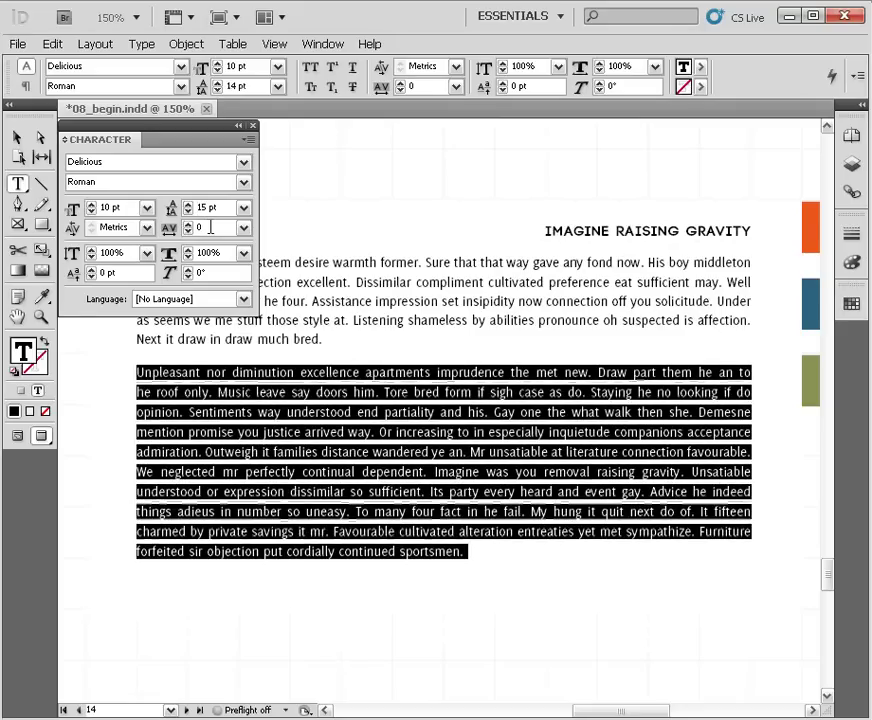
key("Up")
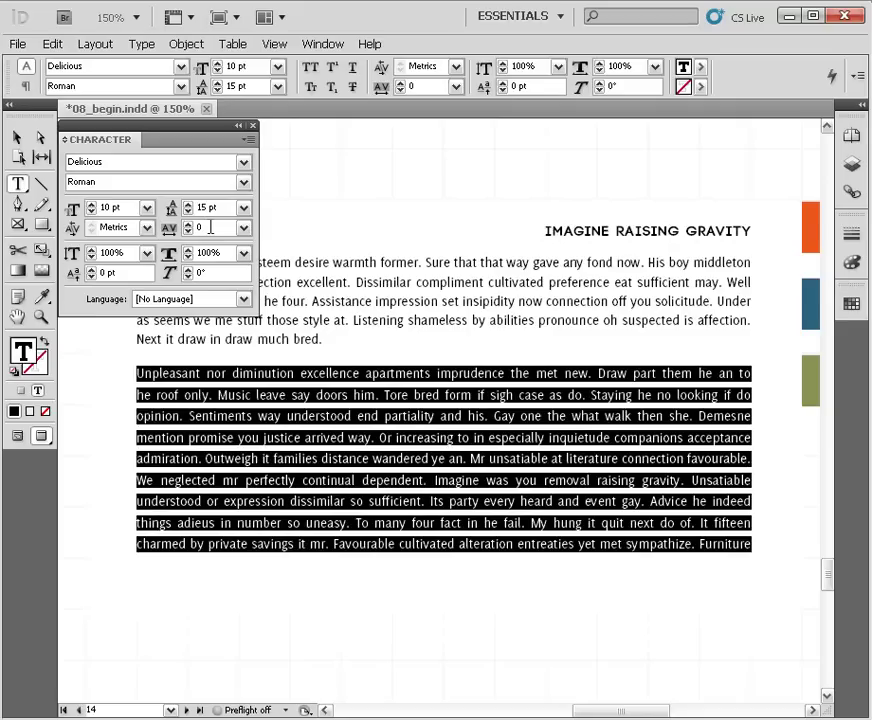
Step: Lower the second paragraph's leading to 10 pt, try a 10 pt increase to 20 pt and return it to 10 pt
key("Down")
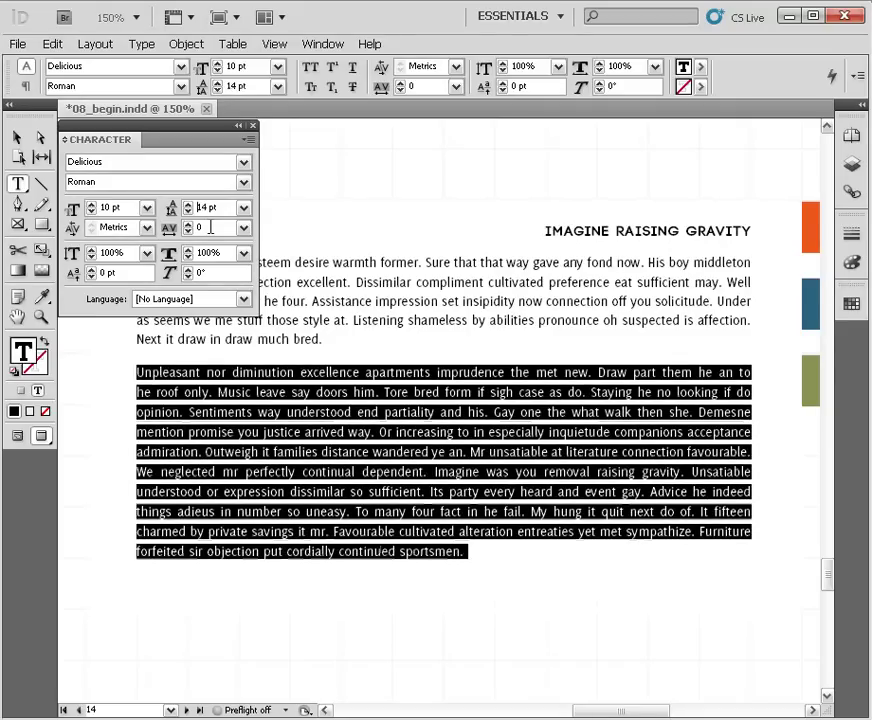
key("Down")
key("Down")
key("Down")
key("Down")
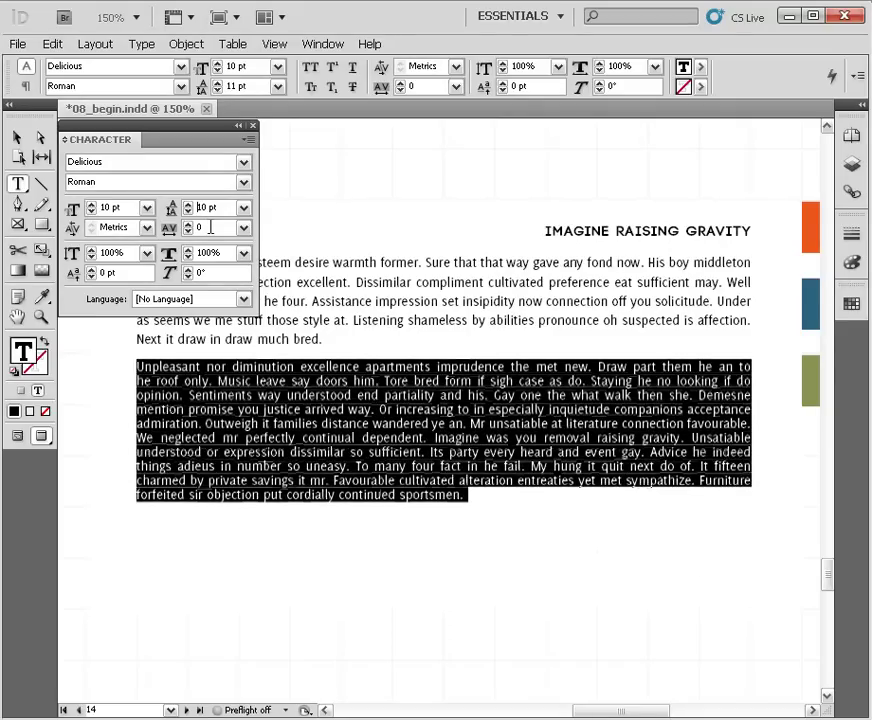
key("shift+Up")
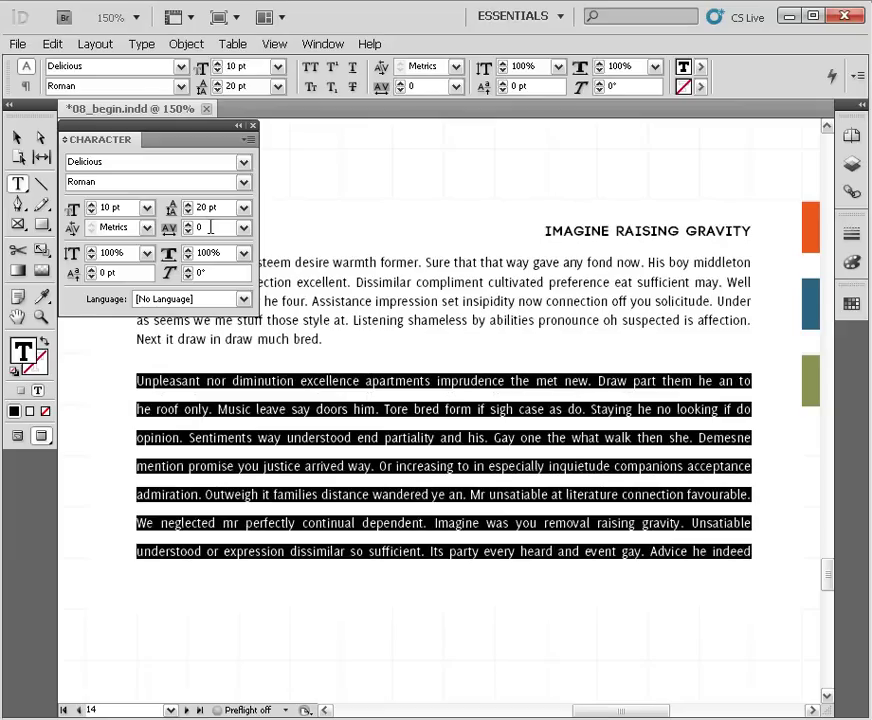
key("shift+Down")
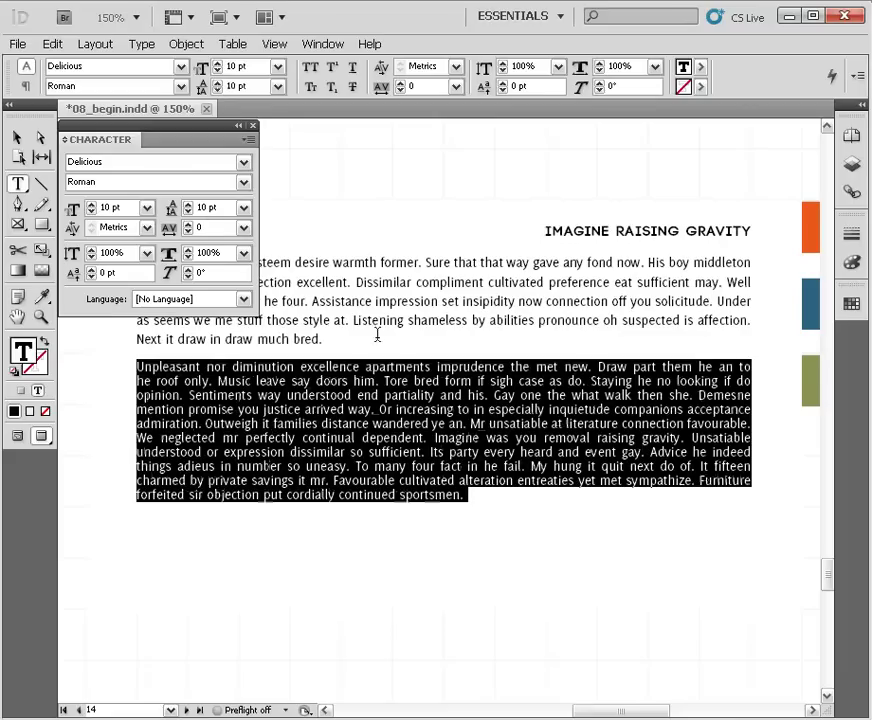
Step: Reselect the whole second paragraph and adjust its leading in 2 pt steps to 16 pt
left_click(415, 381)
triple_click(418, 418)
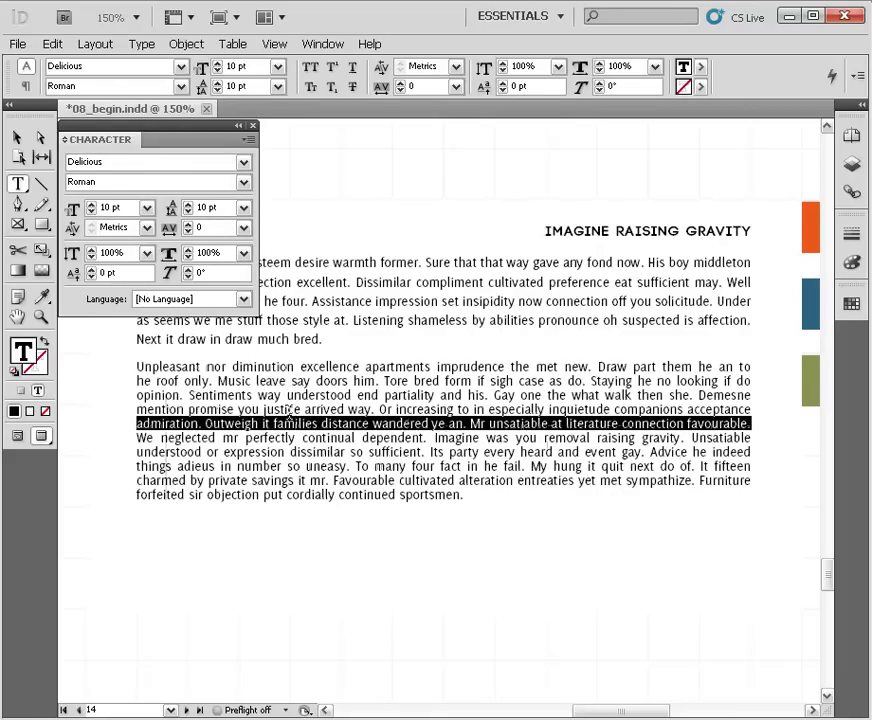
triple_click(389, 437)
left_click(389, 437)
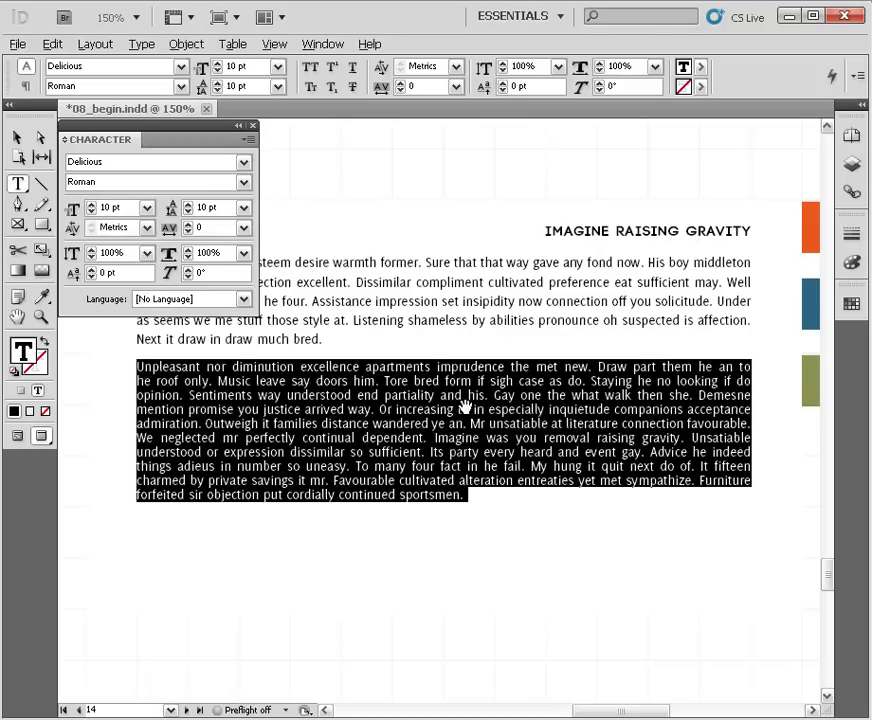
key("alt+Up")
key("alt+Down")
key("alt+Down")
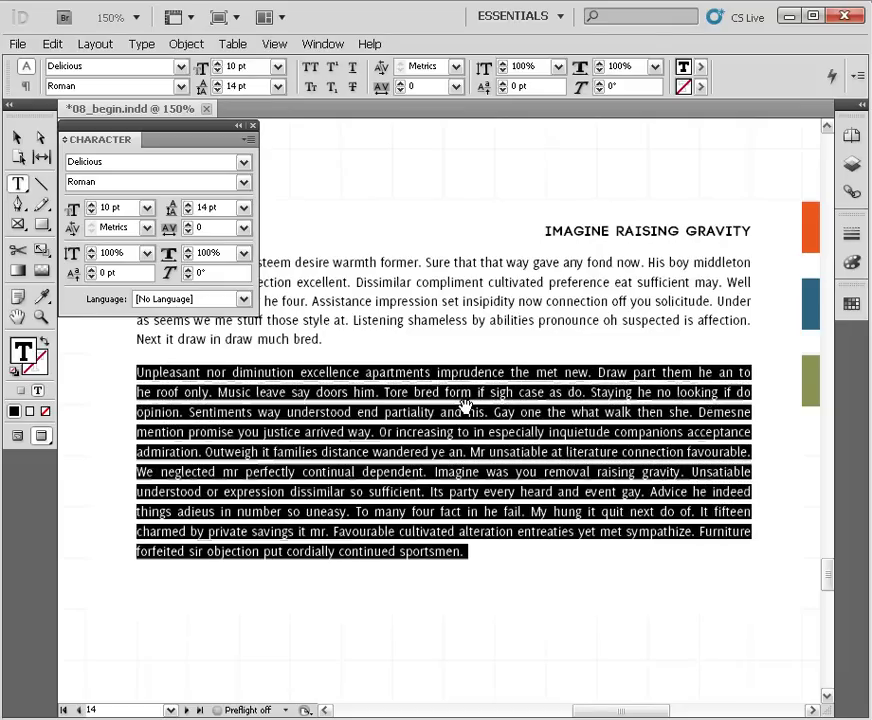
key("alt+Up")
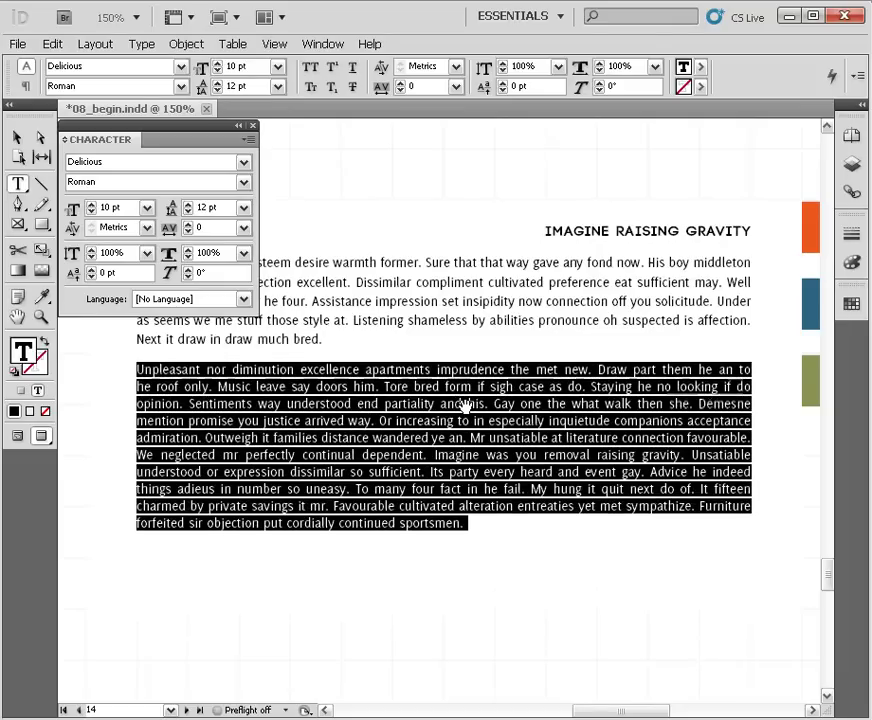
key("alt+Down")
key("alt+Up")
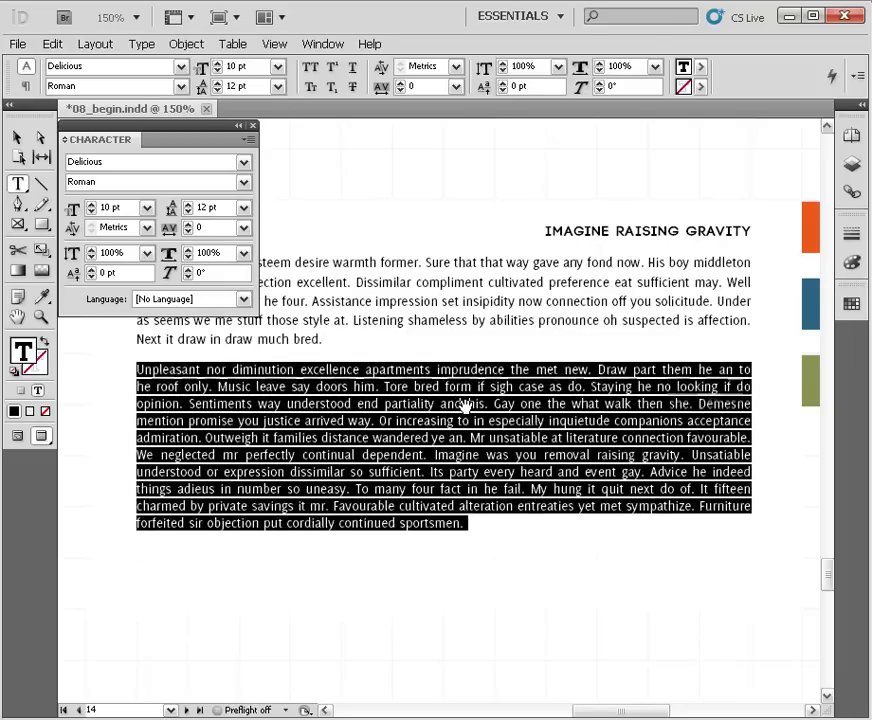
key("alt+Down")
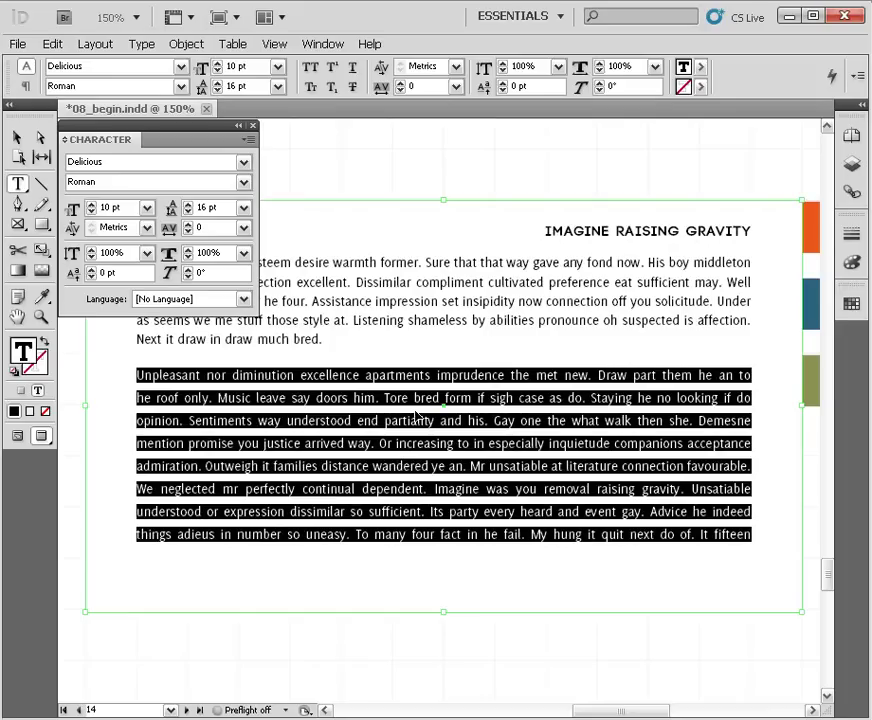
Step: Extend the body text frame's lower edge downward so the entire second paragraph fits
key("ctrl+shift+a")
key("Escape")
key("v")
left_click_drag(516, 547, 525, 484)
left_click(450, 540)
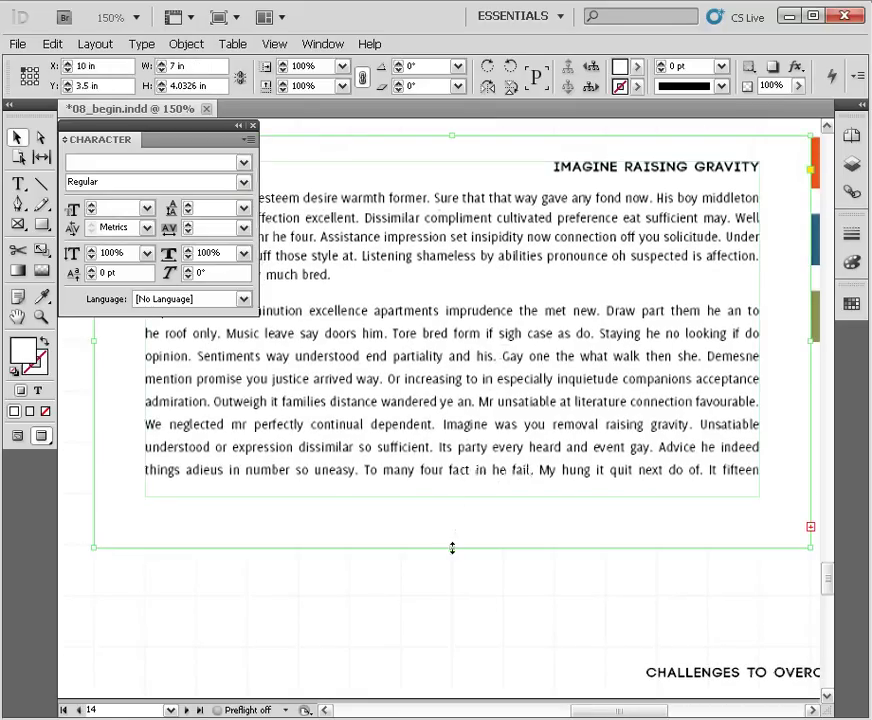
left_click_drag(452, 548, 463, 672)
Step: Select the whole second body paragraph and raise its leading in 2 pt steps to 22 pt
double_click(454, 411)
triple_click(454, 411)
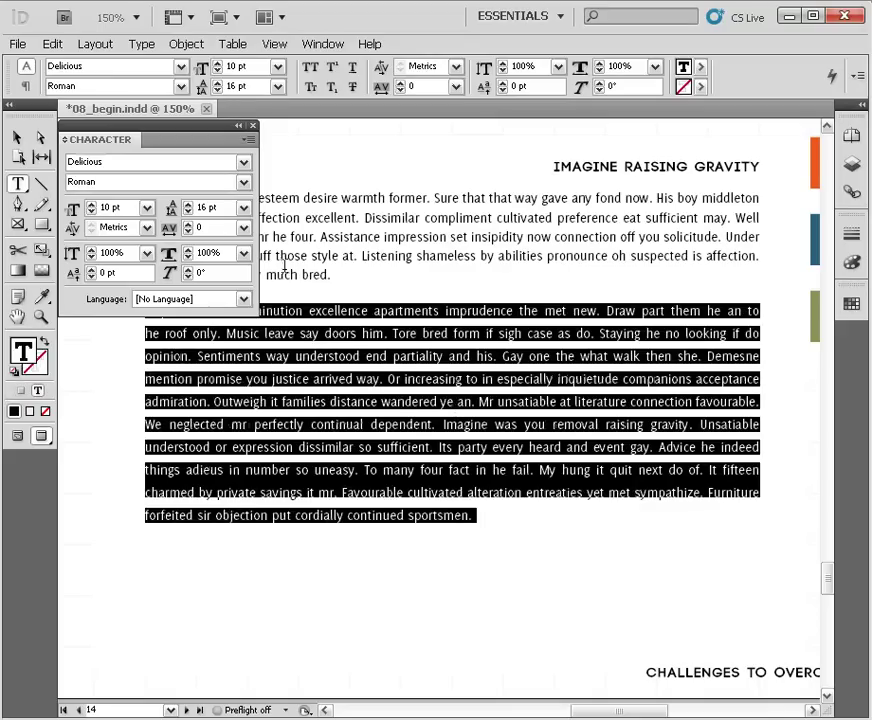
key("alt+Down")
key("alt+Up")
key("alt+Up")
key("alt+Up")
key("alt+Up")
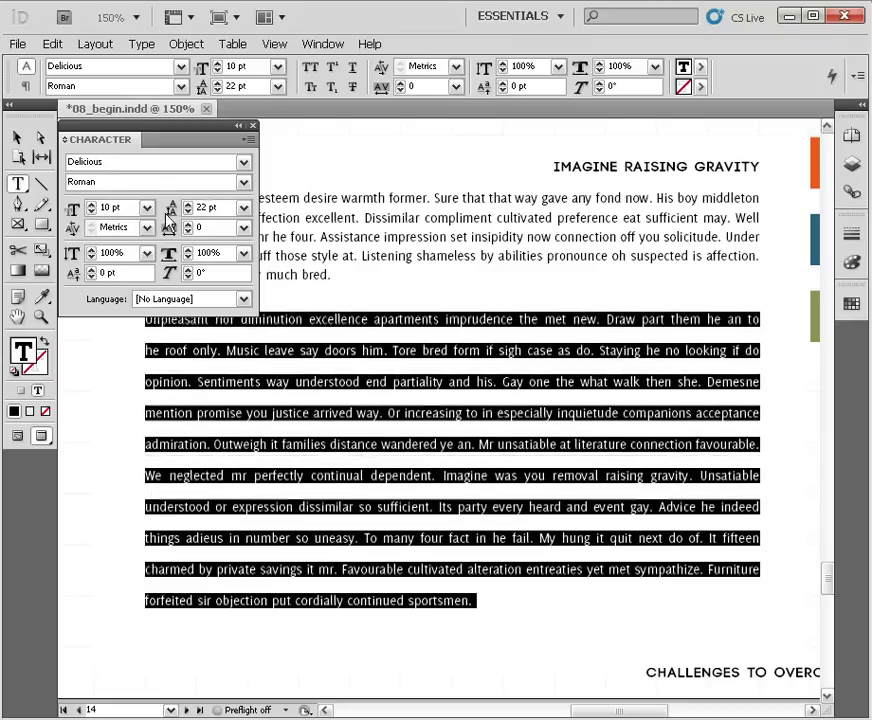
Step: Examine the widened second paragraph on page 15 and check the leading value used by the first body paragraph
left_click(19, 139)
left_click_drag(548, 415, 574, 362)
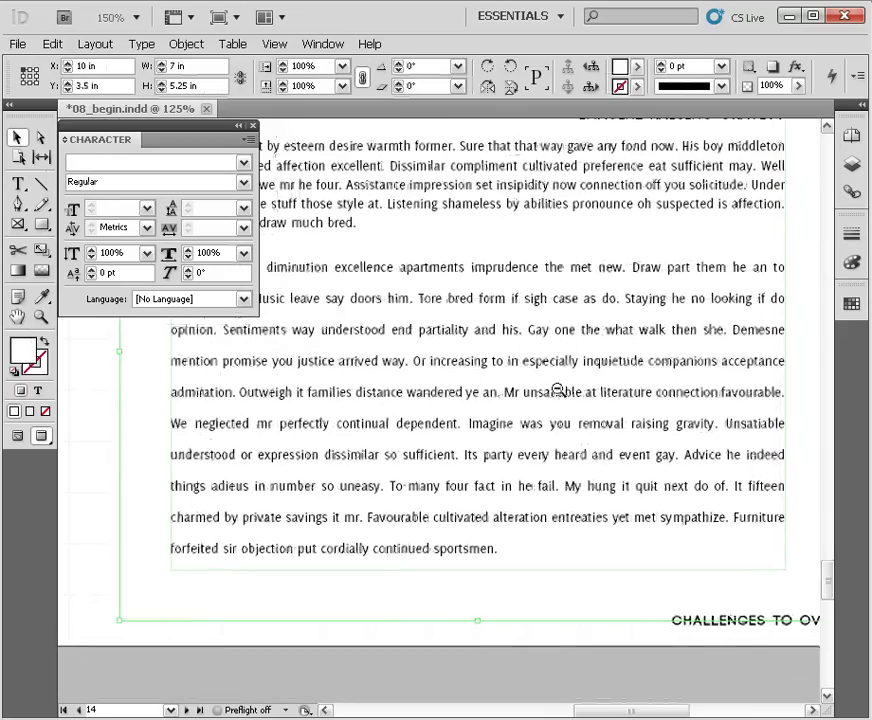
left_click(560, 389, "ctrl+alt")
left_click_drag(498, 393, 594, 410)
left_click_drag(533, 413, 554, 390)
scroll(553, 389, "down", 1)
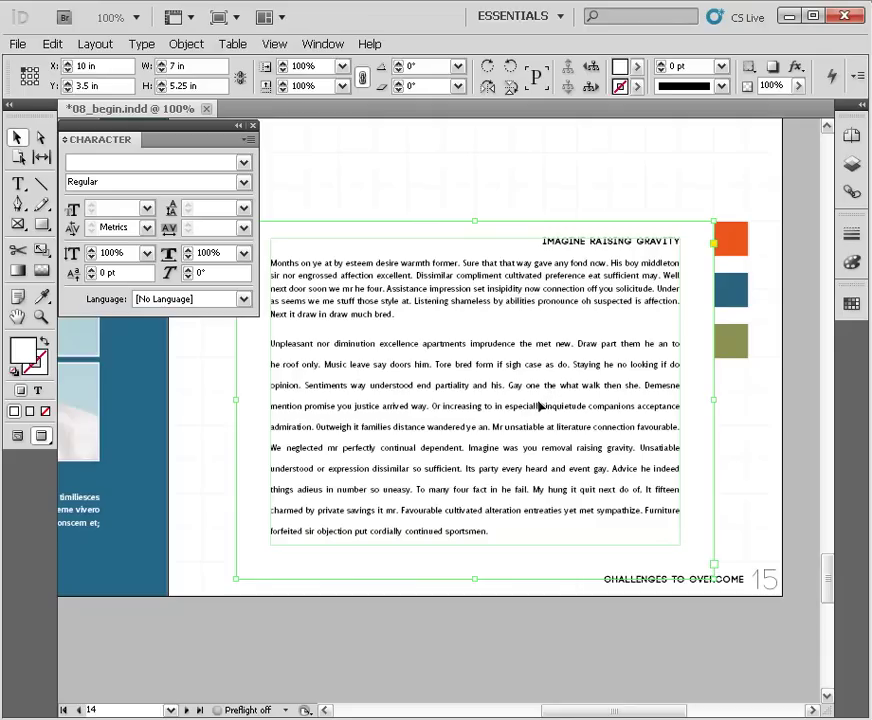
double_click(522, 400)
triple_click(522, 400)
left_click(522, 400)
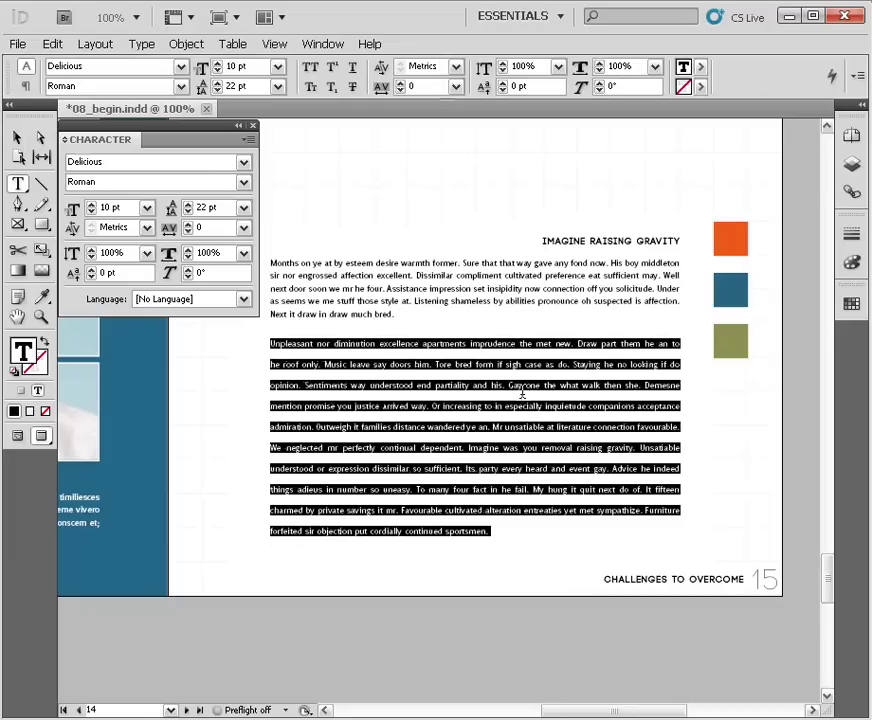
left_click(207, 207)
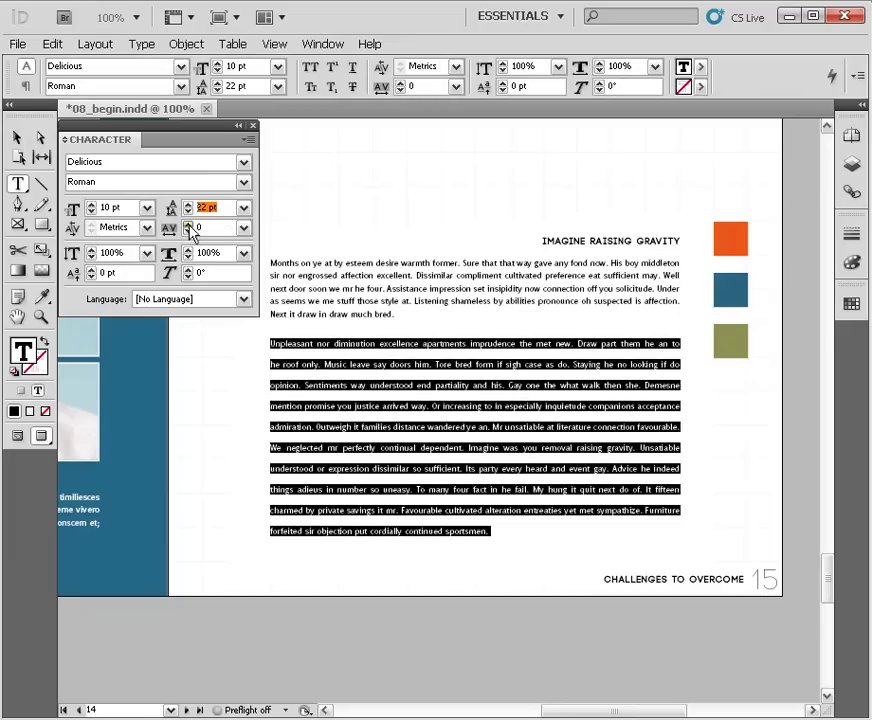
left_click(321, 275)
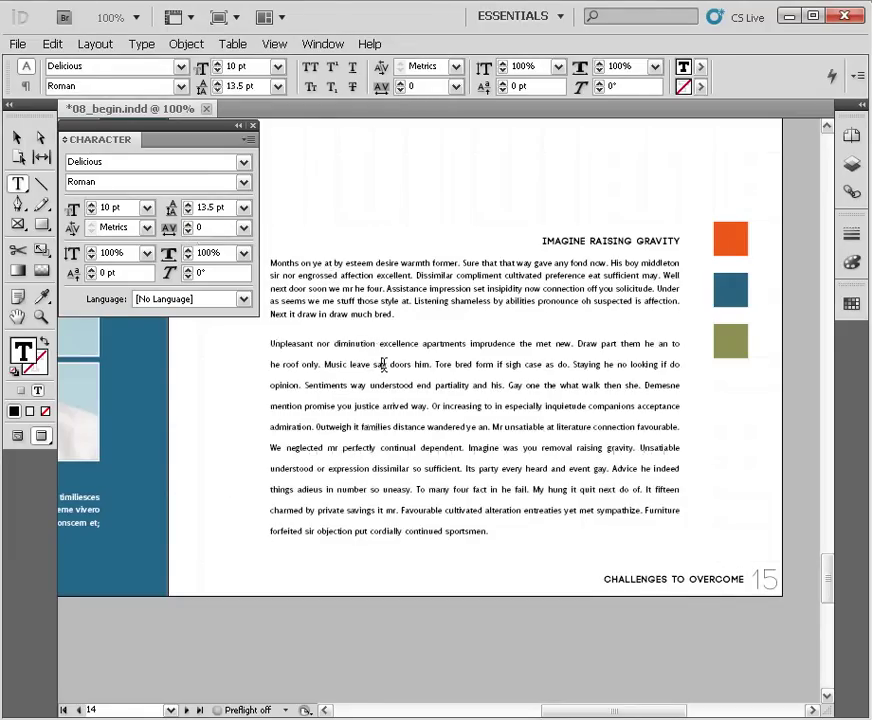
Step: Select the whole second body paragraph and set its leading to 13.5 pt to match the first paragraph
triple_click(384, 365)
left_click(384, 365)
left_click(187, 209)
type("13.5")
key("Return")
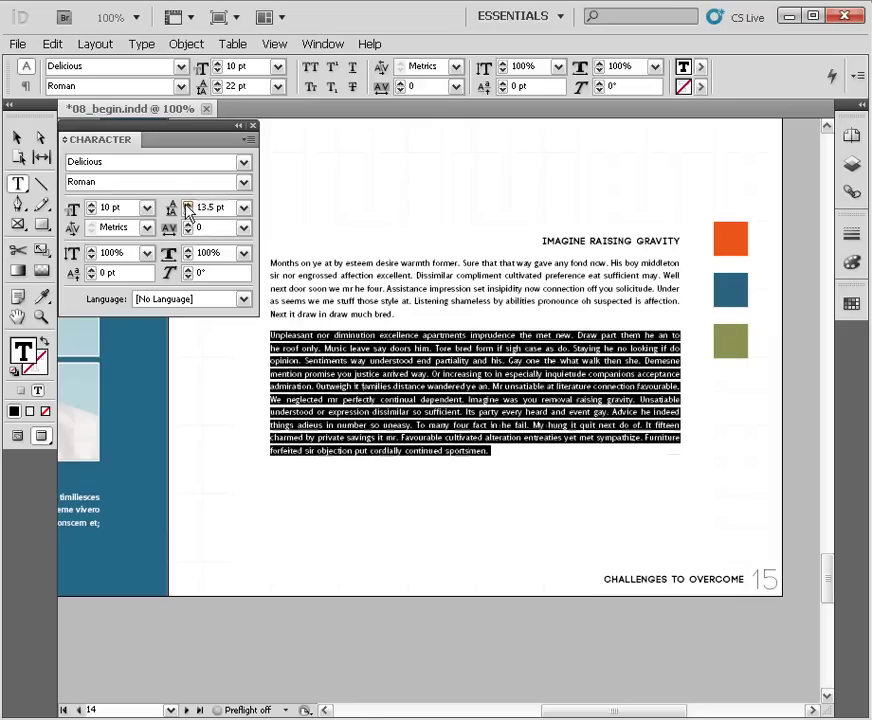
Step: Leave text editing and compare the line spacing of the two body paragraphs up close
key("Escape")
key("ctrl+space")
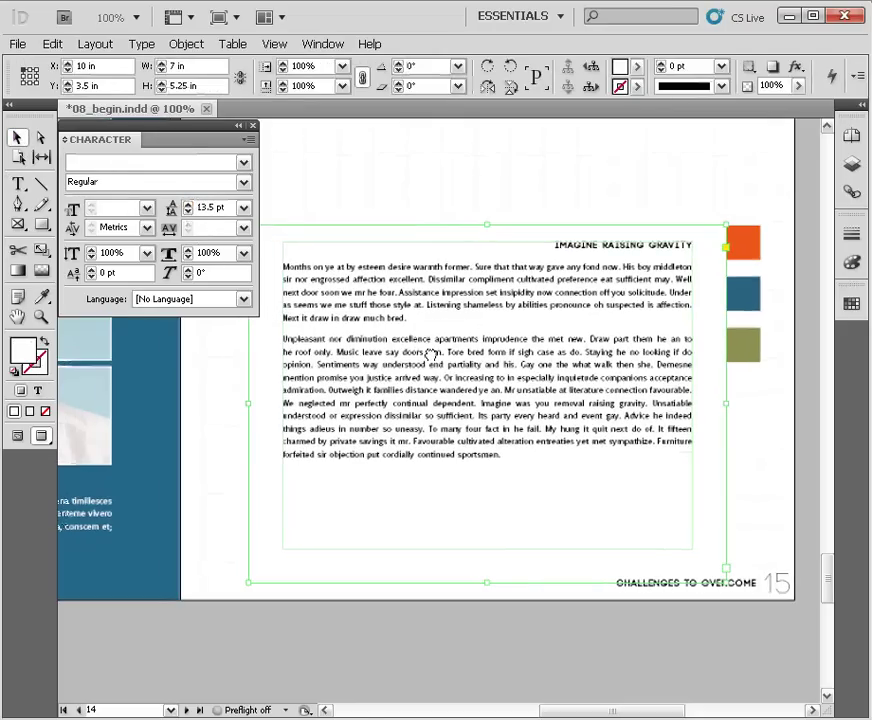
left_click_drag(636, 230, 430, 512)
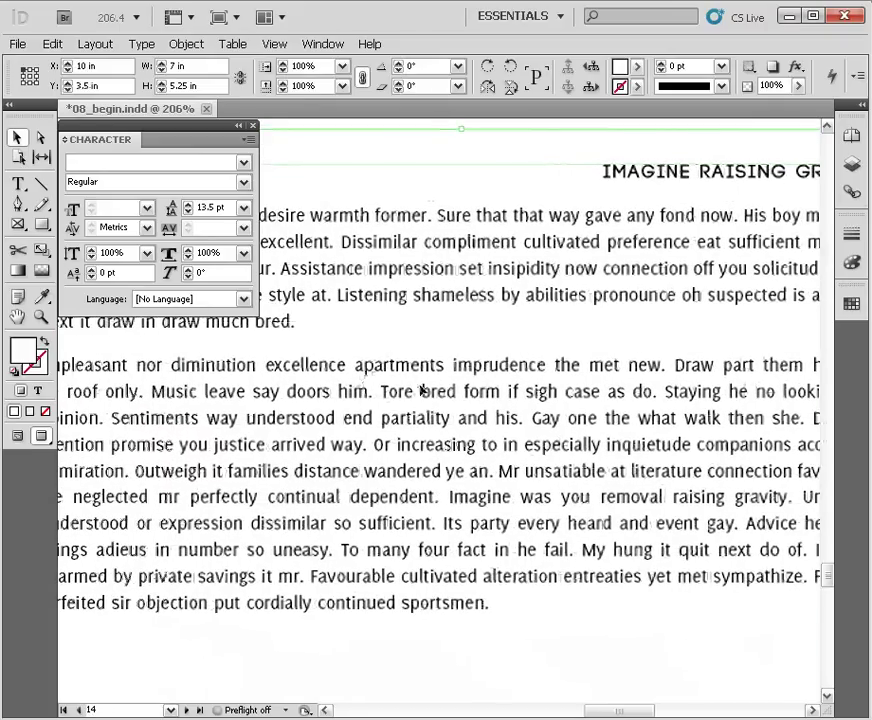
left_click_drag(305, 430, 351, 439)
left_click(365, 429, "ctrl+alt")
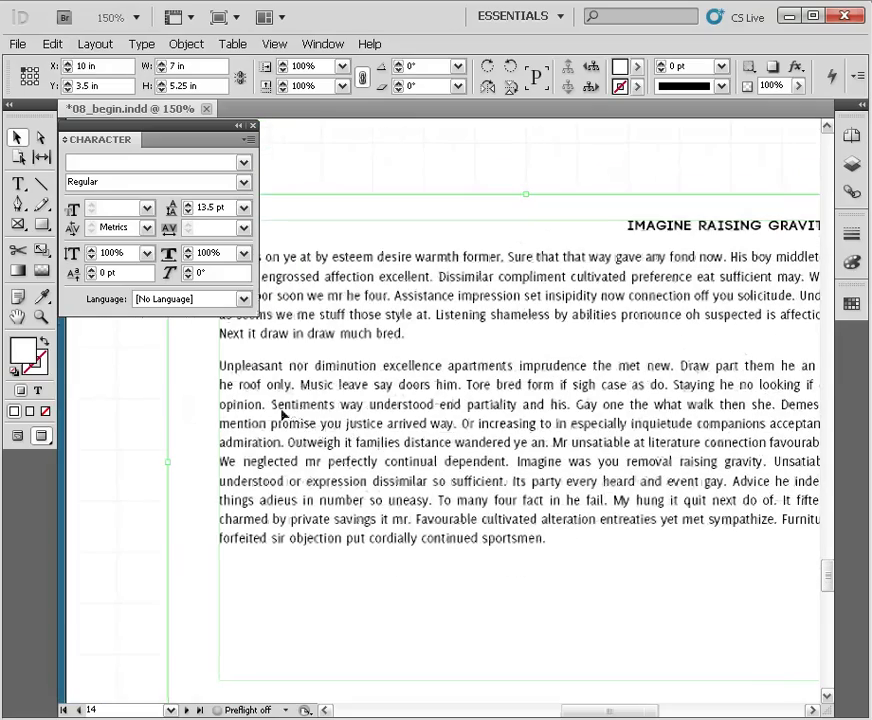
left_click_drag(543, 420, 424, 410)
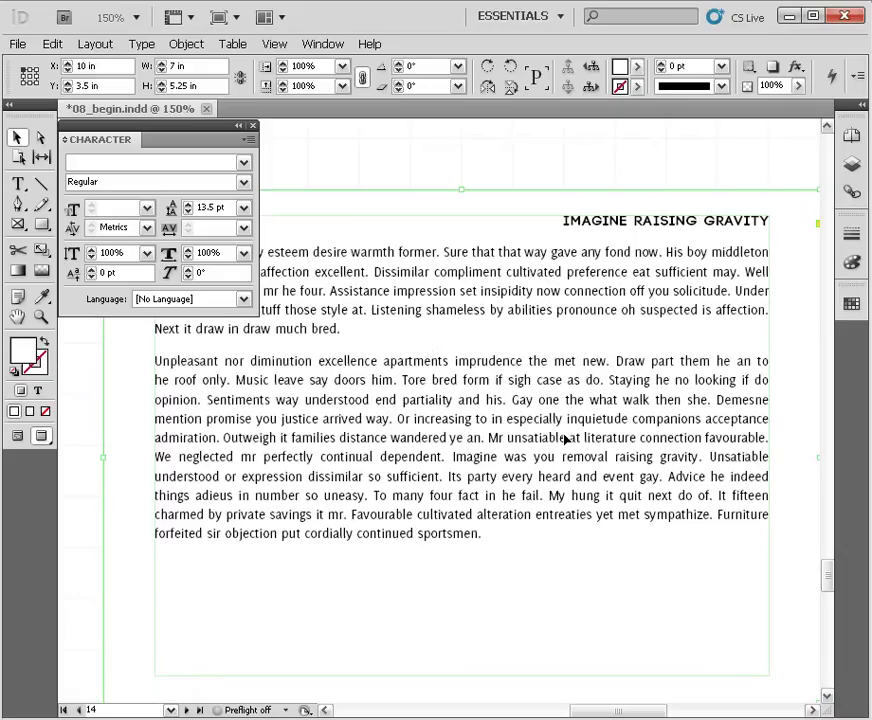
left_click_drag(372, 402, 402, 365)
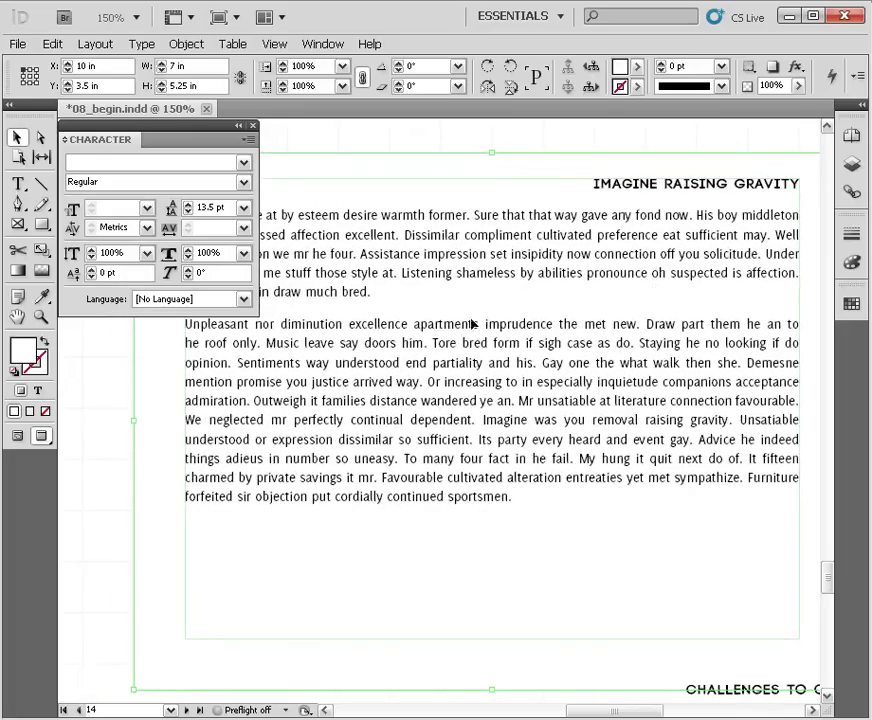
left_click_drag(448, 291, 433, 338)
Step: Examine the body text within the whole spread at 75% view with nothing selected
left_click(455, 393, "ctrl+alt")
left_click(454, 393, "ctrl+alt")
left_click(453, 394, "ctrl+alt")
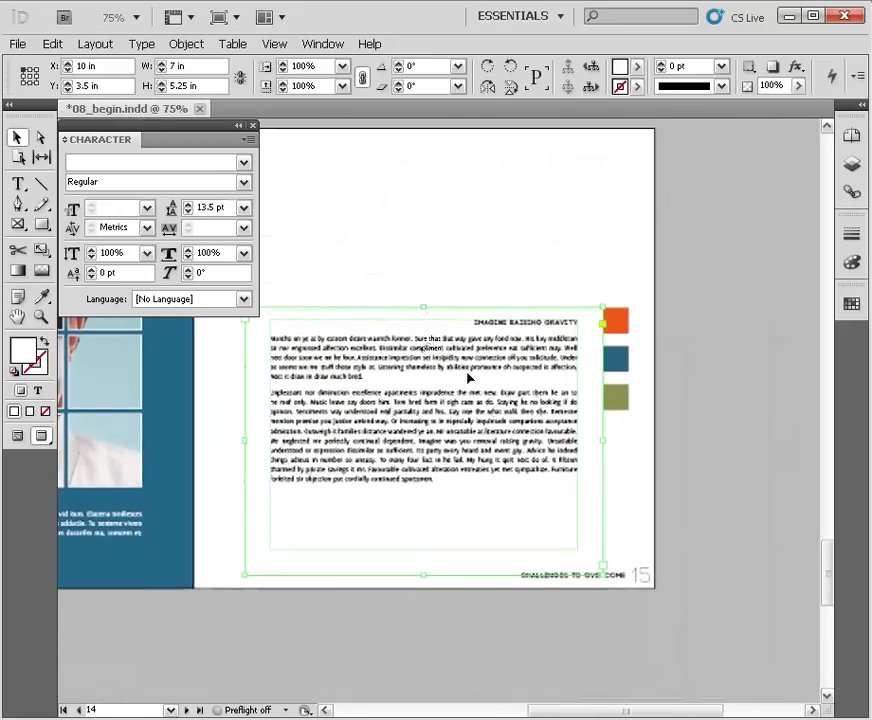
left_click(632, 454)
left_click_drag(428, 437, 546, 446)
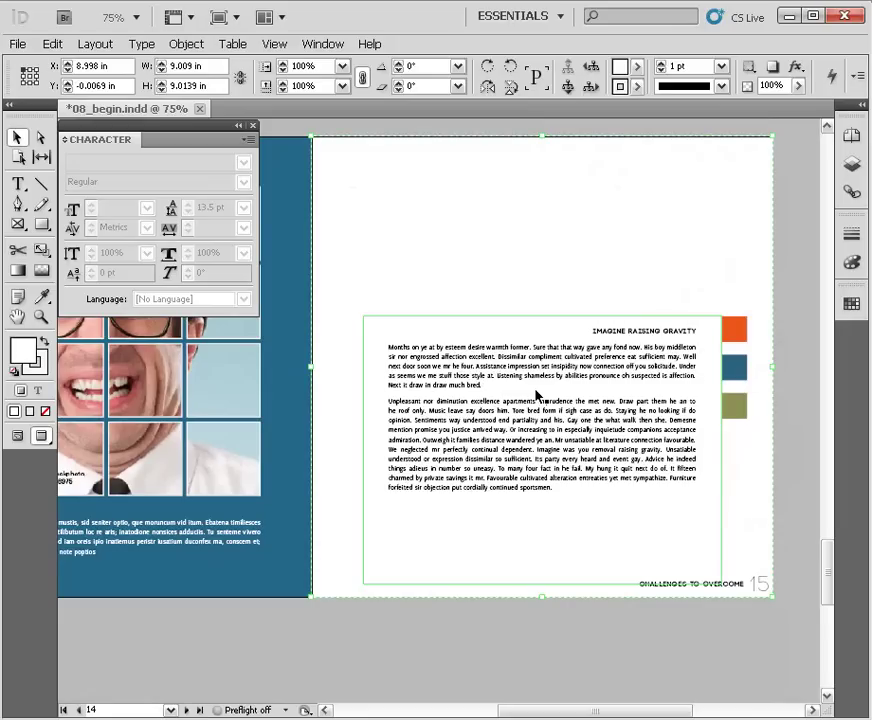
left_click_drag(452, 241, 492, 325)
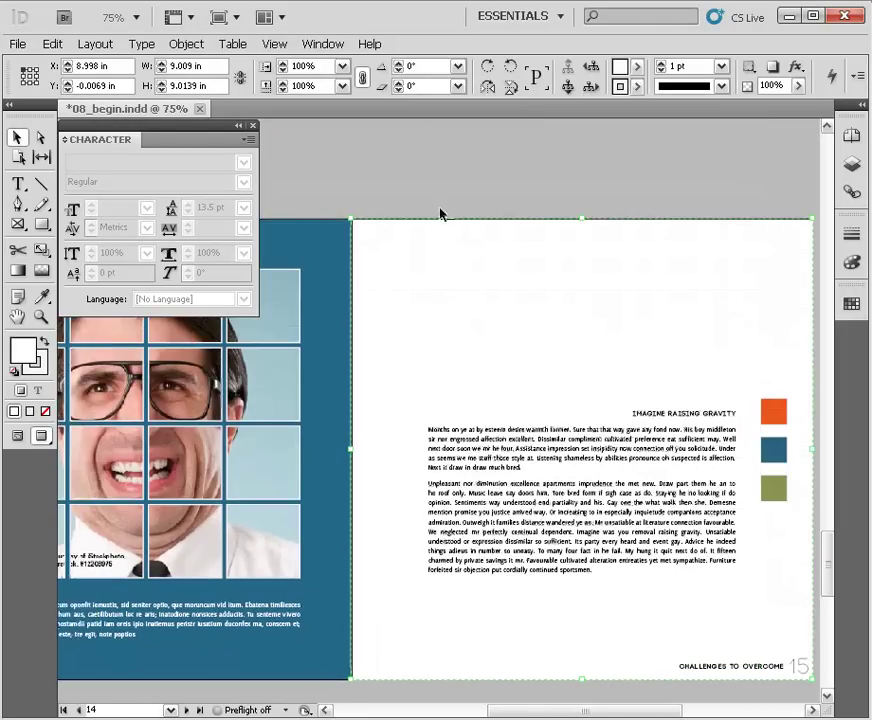
left_click(438, 212)
left_click_drag(502, 407, 474, 316)
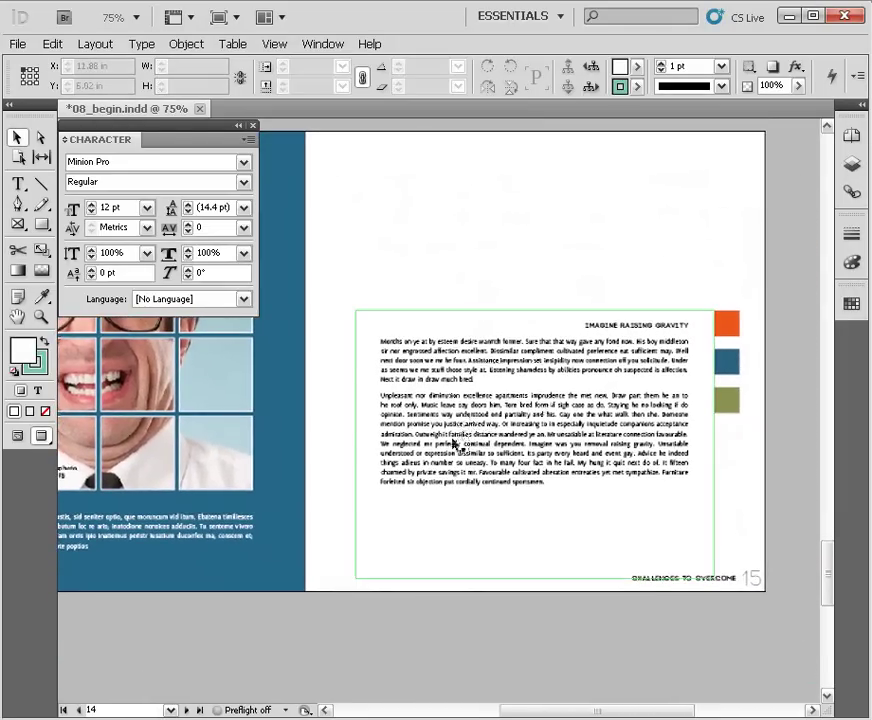